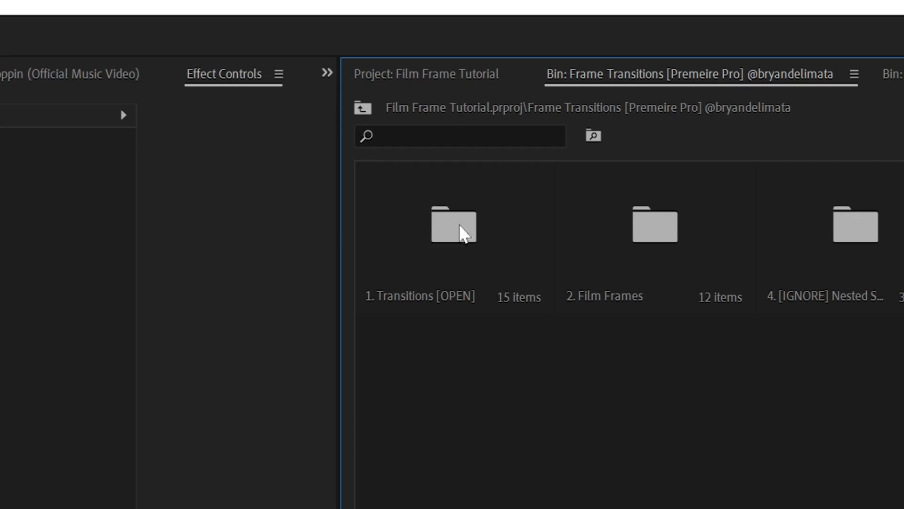
Open the "1. Transitions [OPEN]" bin and display its contents in icon view.
double_click(461, 232)
left_click(240, 459)
left_click(259, 459)
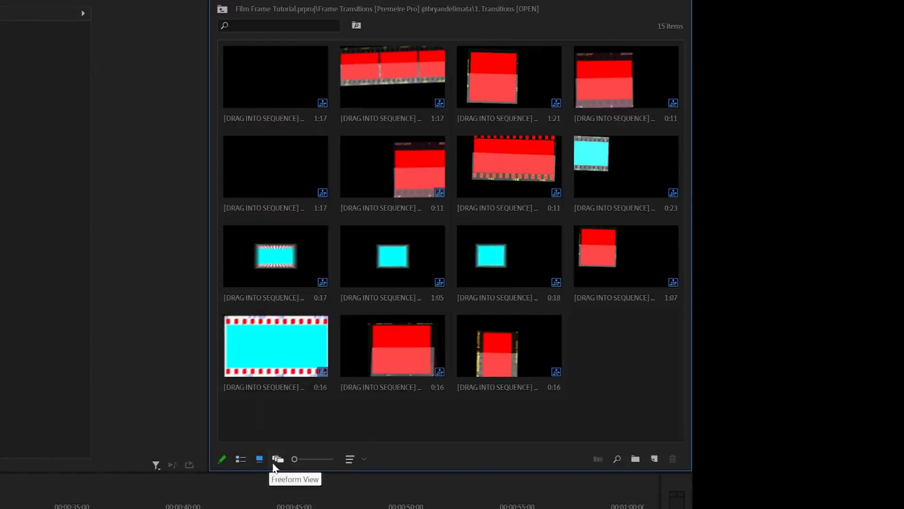
left_click(277, 459)
left_click(259, 459)
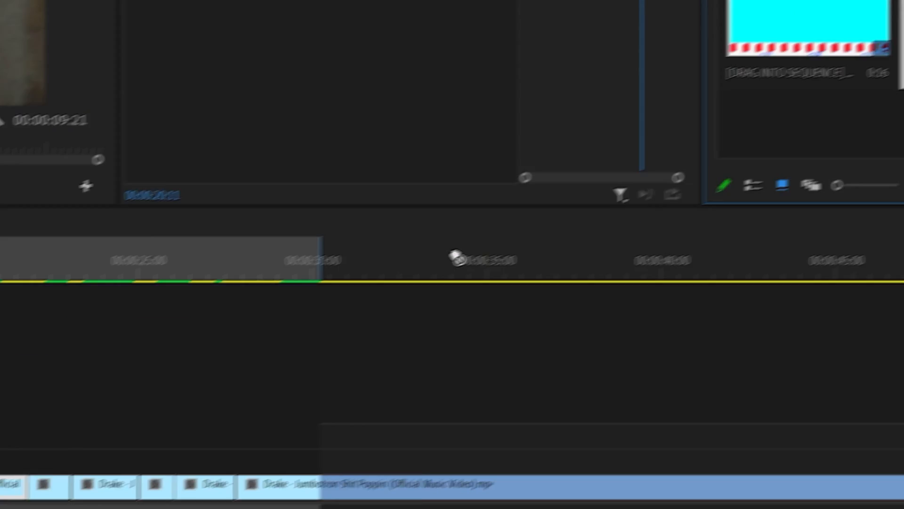
Place the Scatter transition on the track above the footage, shift it over the first cut, and play it back.
left_click_drag(451, 252, 9, 471)
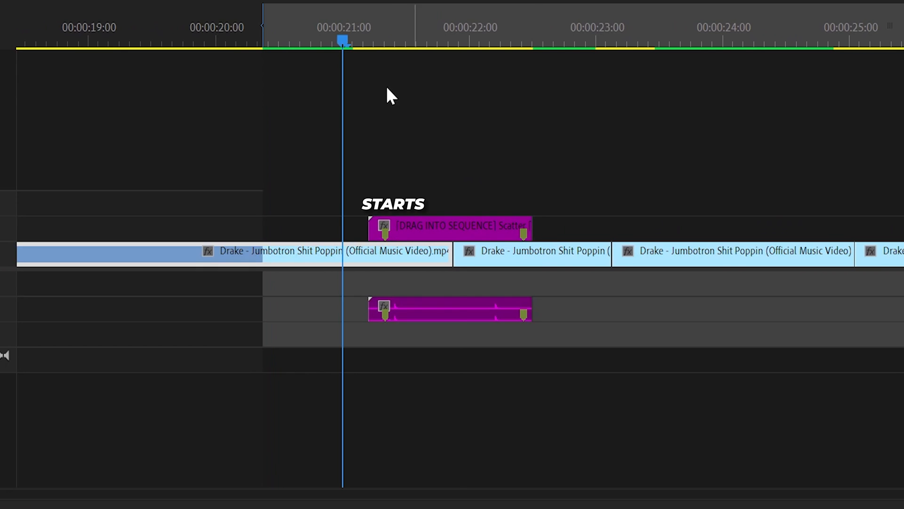
left_click_drag(363, 35, 453, 68)
left_click_drag(480, 226, 414, 231)
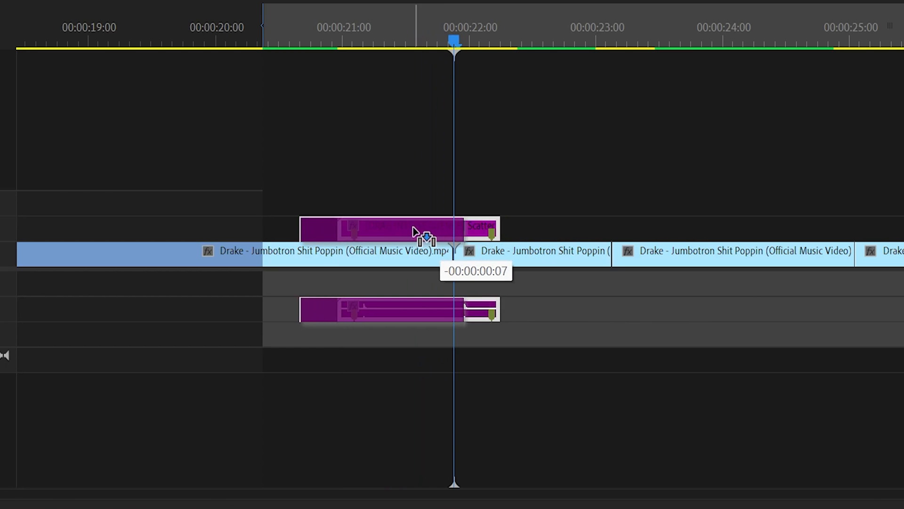
left_click(199, 320)
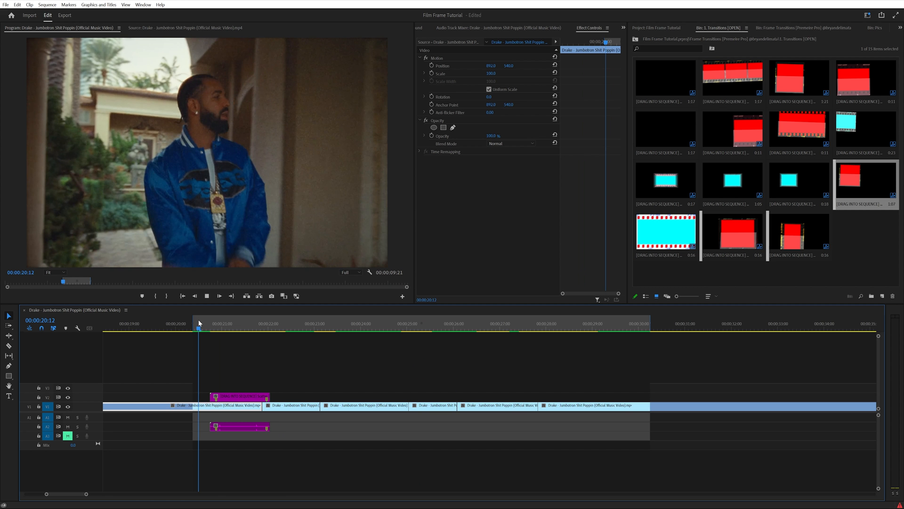
key("space")
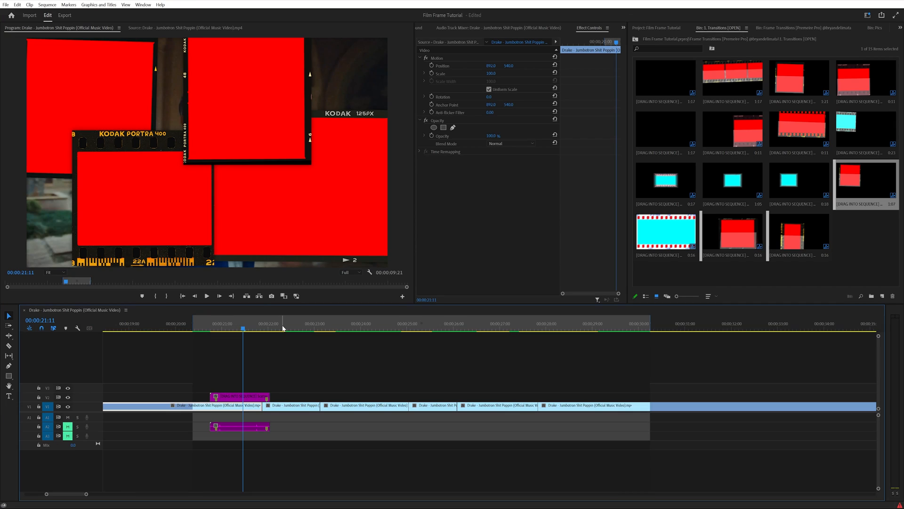
Export the frame at 00:00:22:11 as JPEG "cee drake dap", imported into the project, and move it into the Pics bin.
left_click_drag(283, 328, 289, 327)
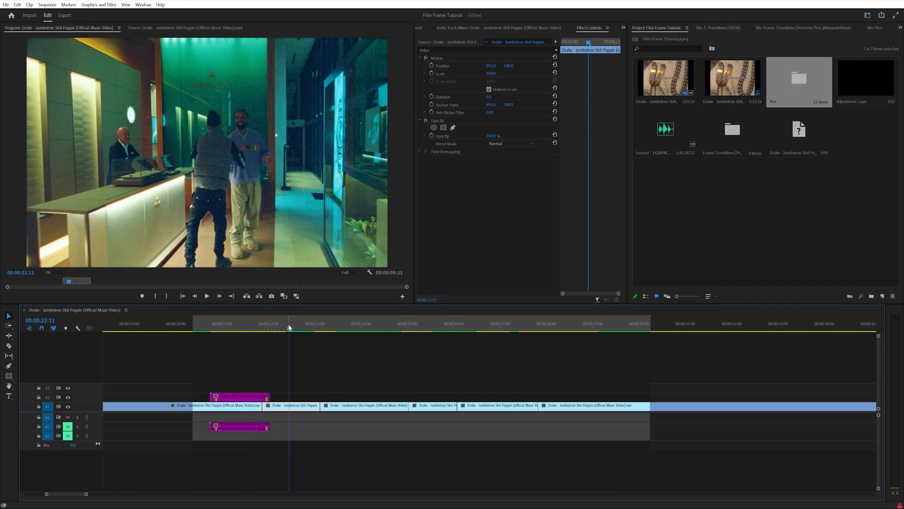
left_click_drag(287, 326, 289, 327)
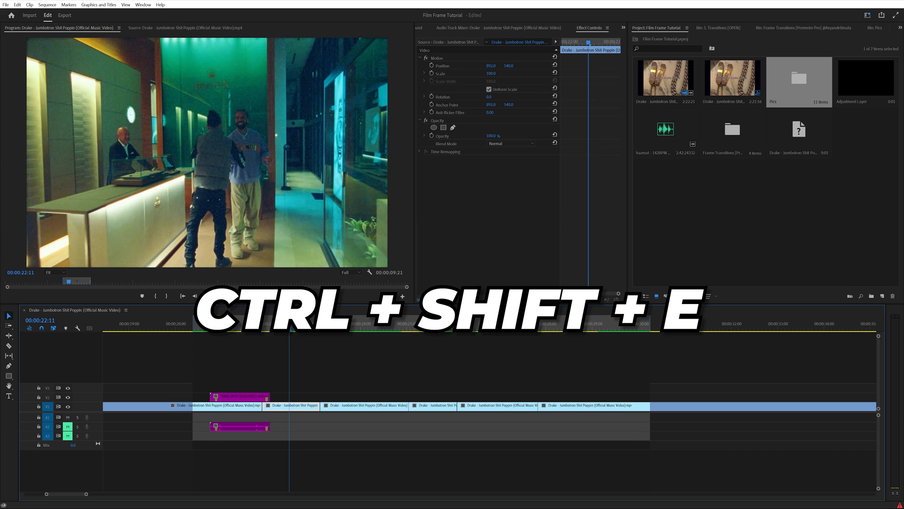
key("ctrl+shift+e")
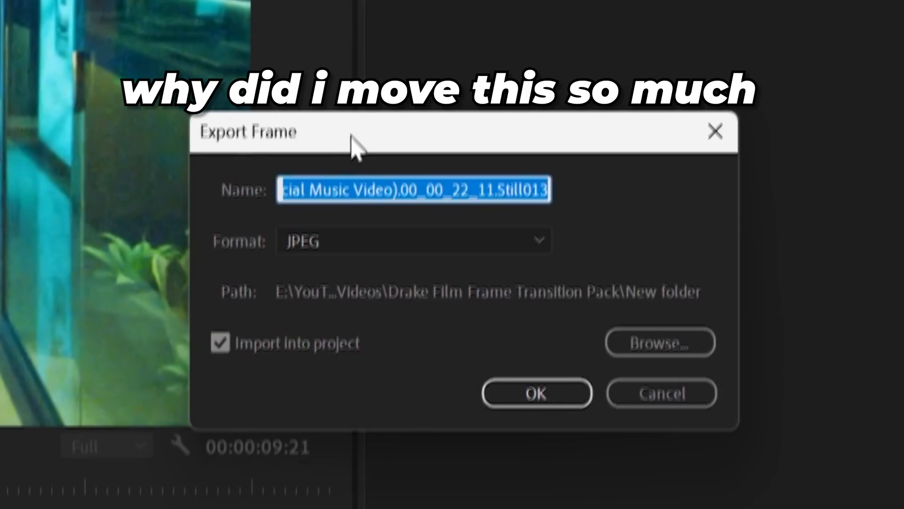
left_click_drag(350, 135, 343, 137)
type("cee drake dap")
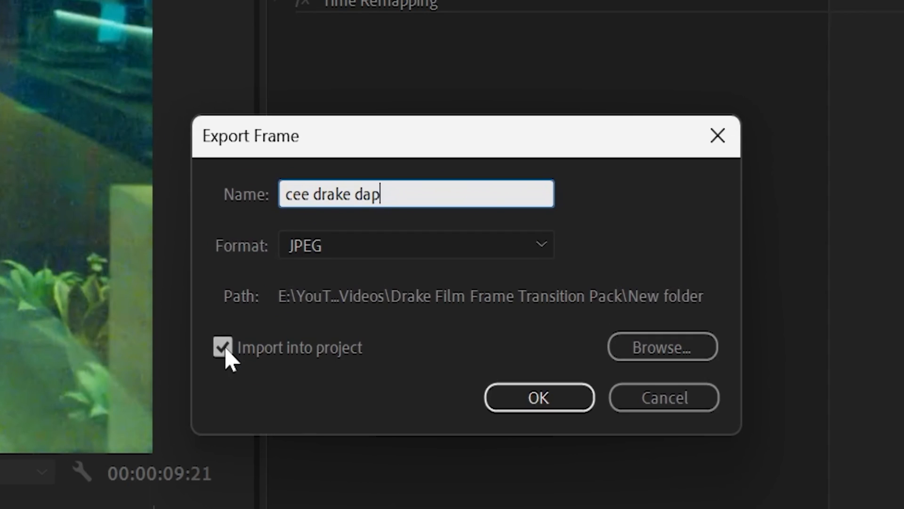
left_click(539, 397)
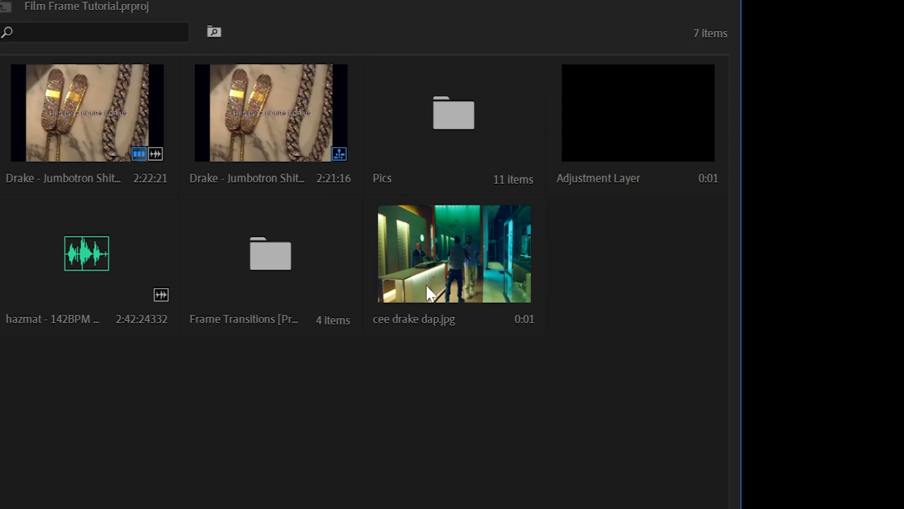
left_click_drag(430, 293, 446, 127)
Open the Scatter transition's V1 nested sequence and place drake 2.jpg from the Pics bin on V2 for the full length.
double_click(445, 127)
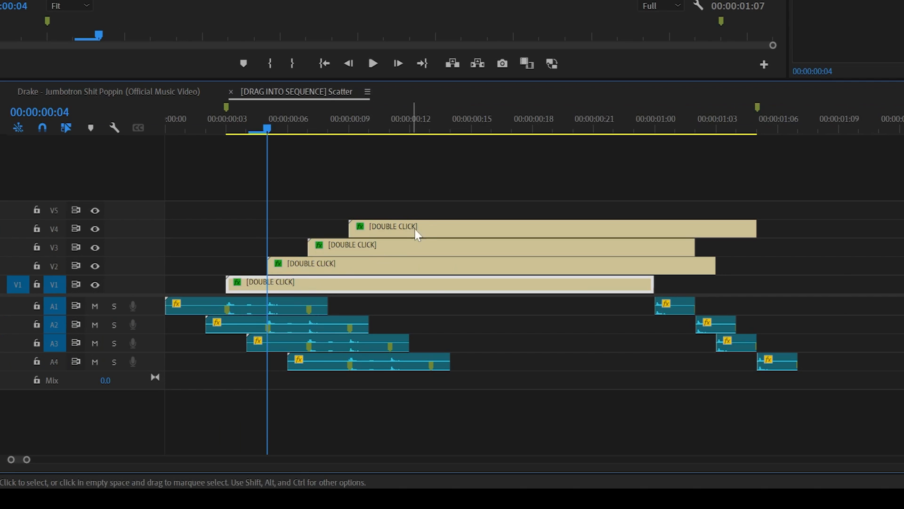
double_click(305, 287)
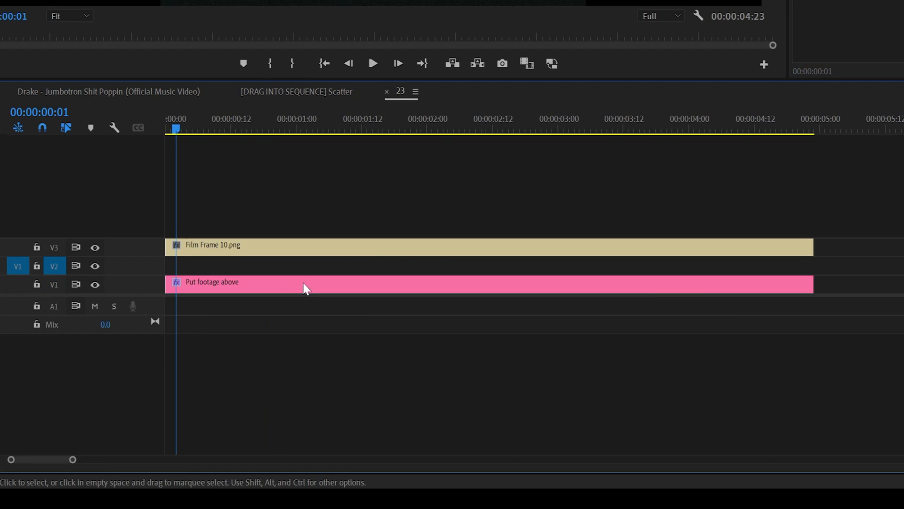
left_click_drag(169, 266, 813, 264)
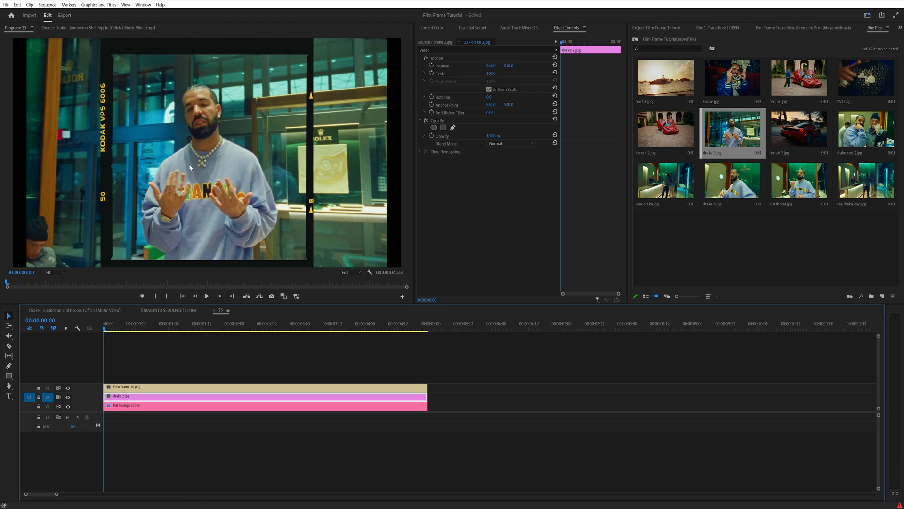
Enlarge and reposition drake 2.jpg so its subject fills the opening of the film frame.
left_click(445, 59)
left_click_drag(256, 135, 256, 129)
left_click_drag(208, 261, 204, 281)
left_click_drag(214, 225, 216, 222)
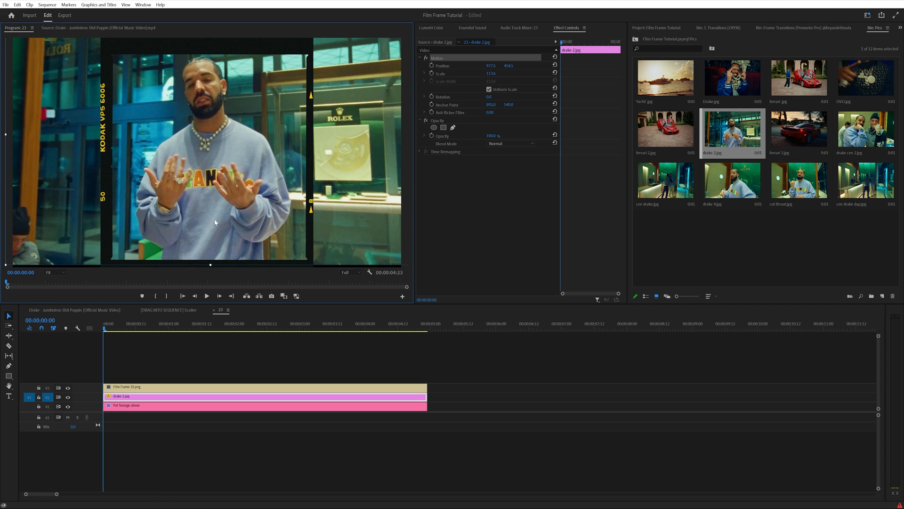
Copy the Crop effect from the "Put footage above" clip and apply it to drake 2.jpg.
left_click(148, 408)
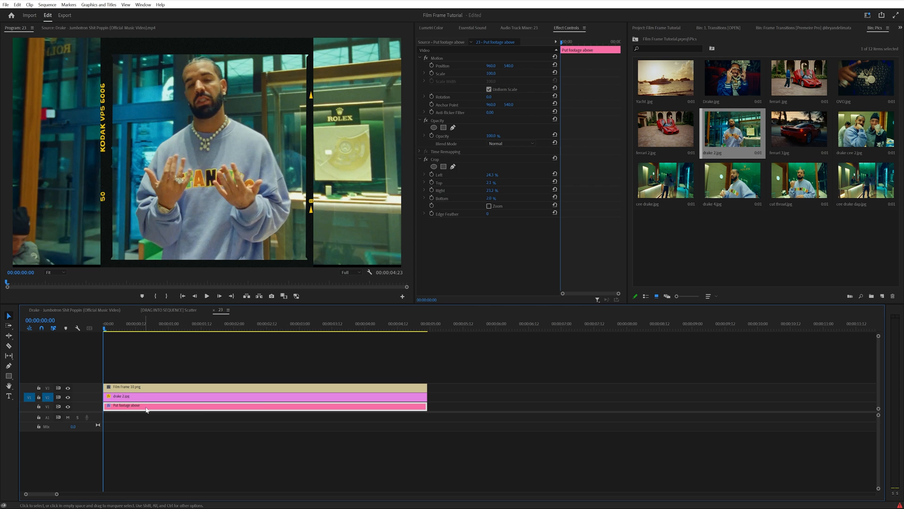
left_click(435, 160)
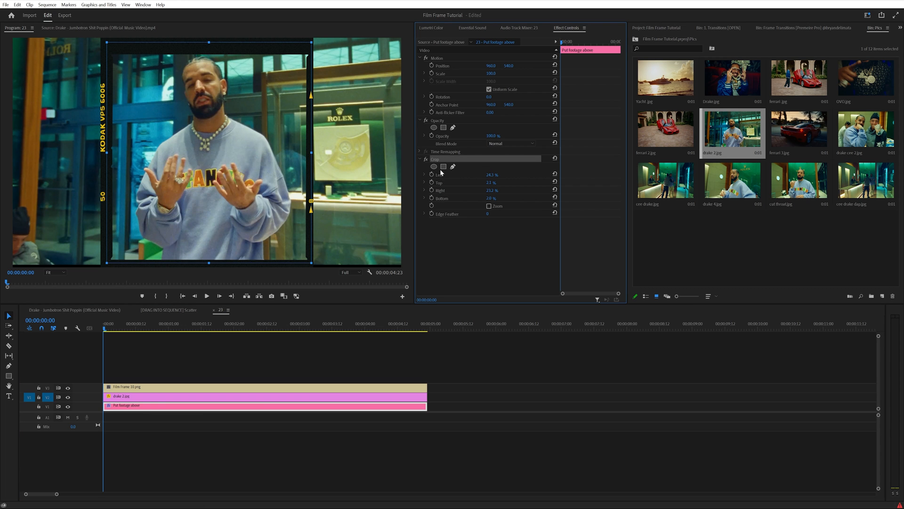
key("ctrl+c")
left_click(167, 398)
key("ctrl+v")
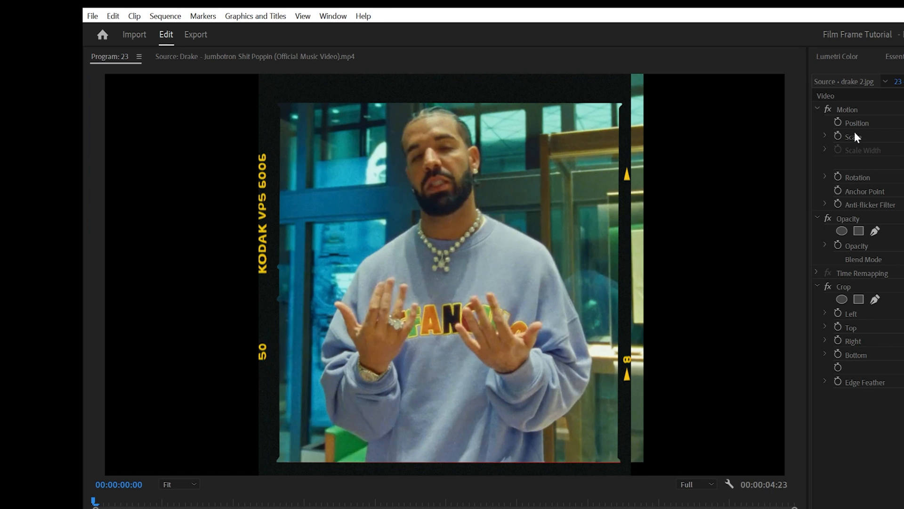
Adjust the crop edges of drake 2.jpg so the picture stays within the film frame's border.
left_click(845, 287)
left_click_drag(640, 242, 628, 242)
left_click_drag(627, 97, 629, 81)
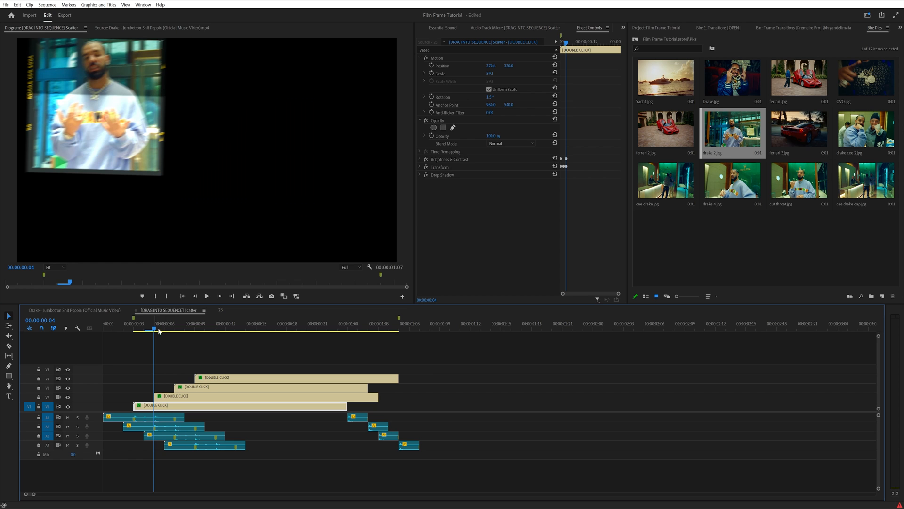
Preview the filled Scatter transition in its own timeline and in the main sequence.
mouse_move(158, 327)
left_mouse_down()
mouse_move(126, 327)
mouse_move(173, 334)
mouse_move(154, 340)
left_mouse_up()
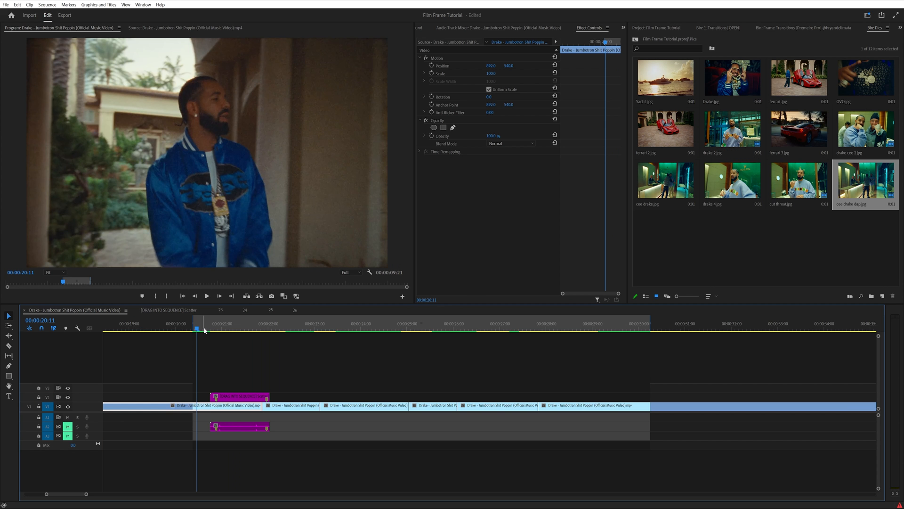
key("space")
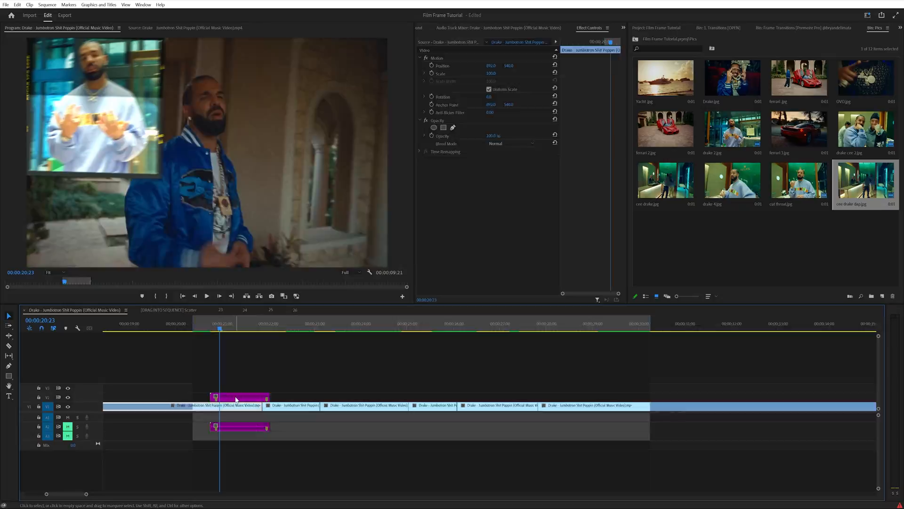
With the Scatter sequence at 00:00:00:11, move the nested clip on V2 up to track V5, above the other frames.
left_click(214, 324)
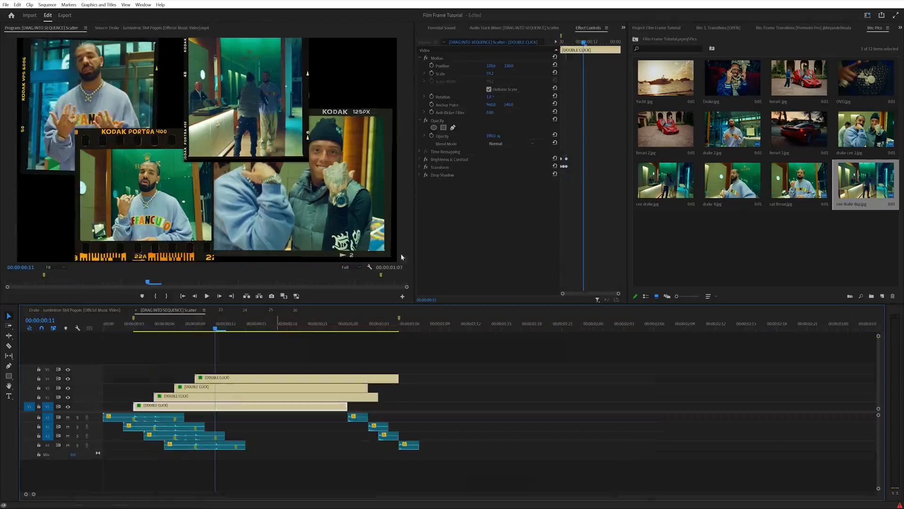
left_click(436, 58)
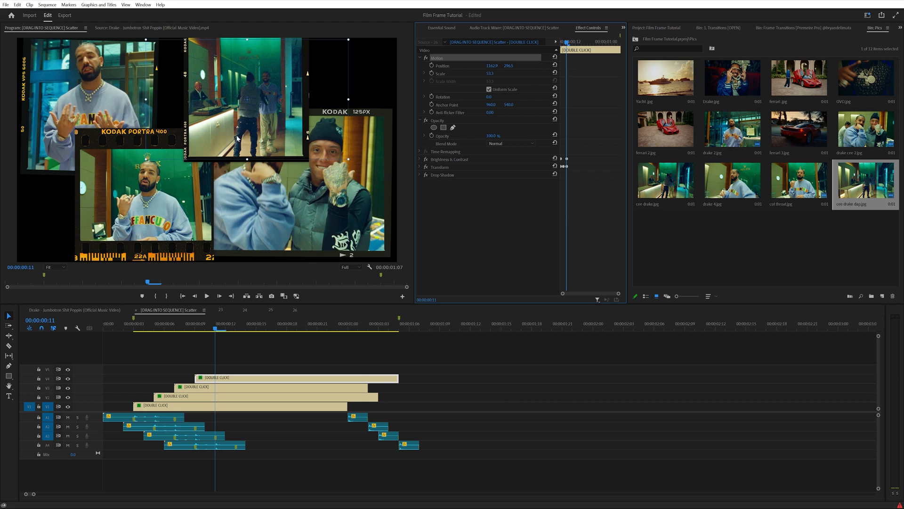
left_click_drag(193, 396, 194, 369)
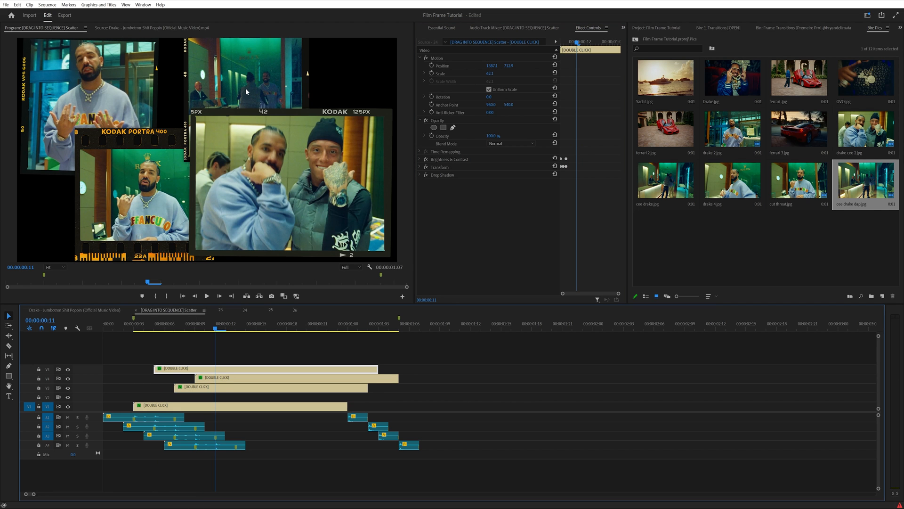
Reposition the nested film frames of the Scatter sequence within the picture to rearrange the overlapping collage.
left_click(452, 59)
left_click_drag(277, 151, 283, 152)
left_click(163, 174)
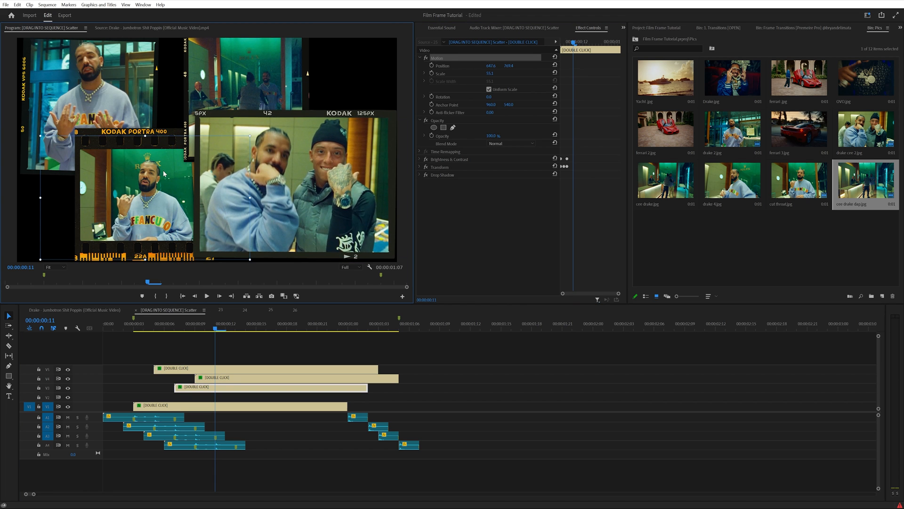
left_click_drag(164, 171, 158, 168)
left_click_drag(203, 67, 267, 78)
left_click(270, 72)
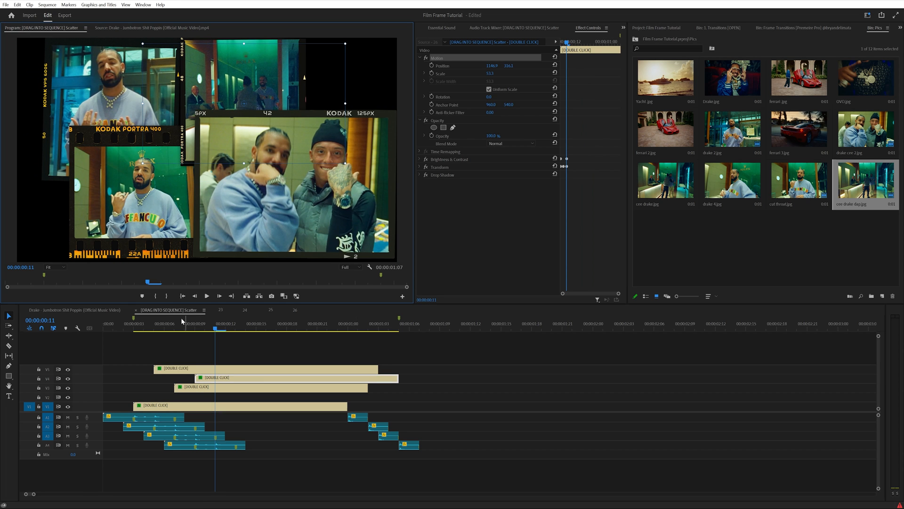
Review the rearranged Scatter transition by playing and scrubbing through it in its own timeline and the main sequence.
left_click_drag(139, 325, 175, 331)
key("space")
key("space")
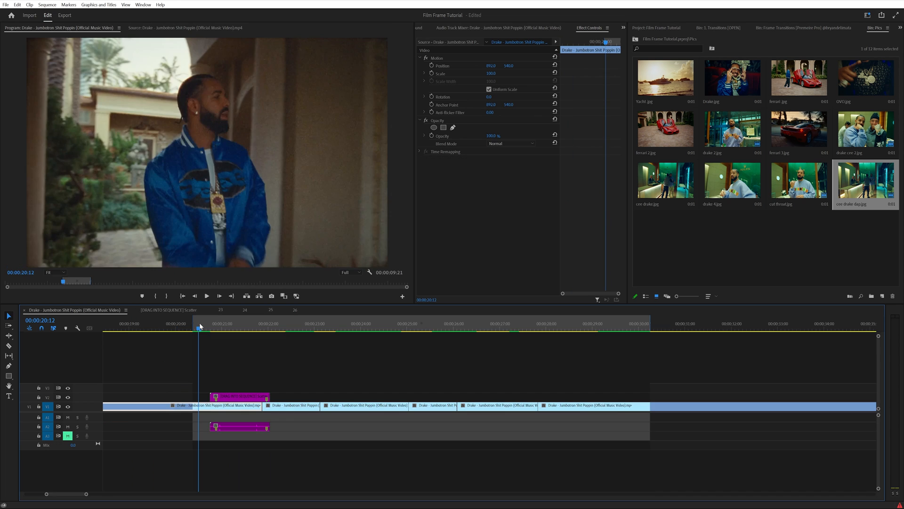
key("space")
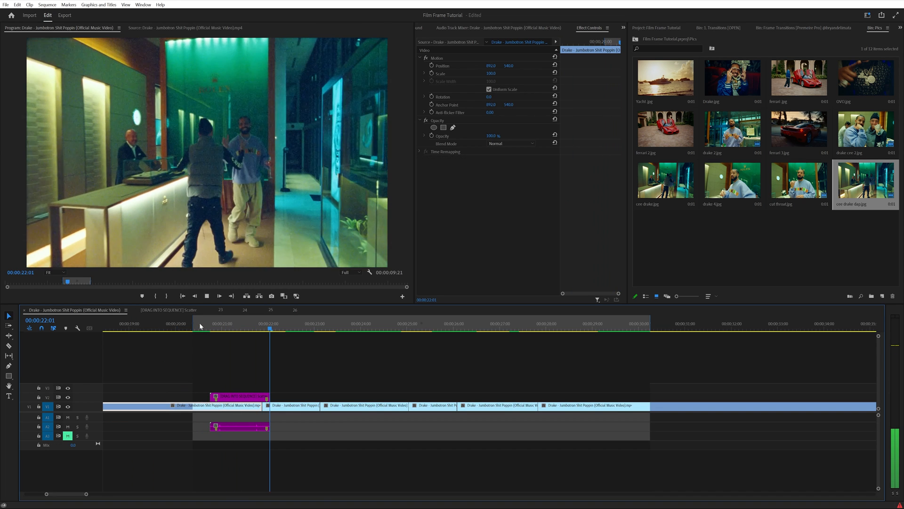
left_click(215, 328)
left_click_drag(215, 329, 247, 335)
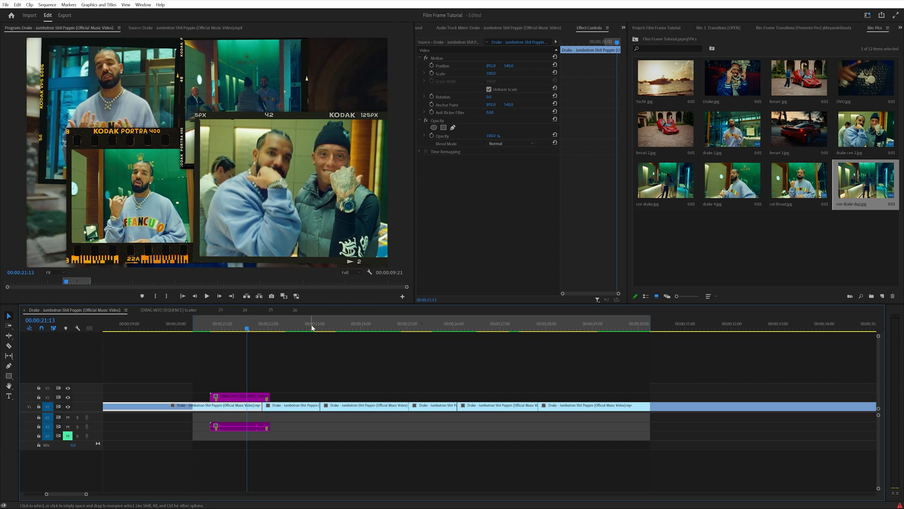
Place the Left - Right transition on V2 over the next cut, near 00:00:23:02 in the main sequence.
left_click_drag(312, 325, 323, 325)
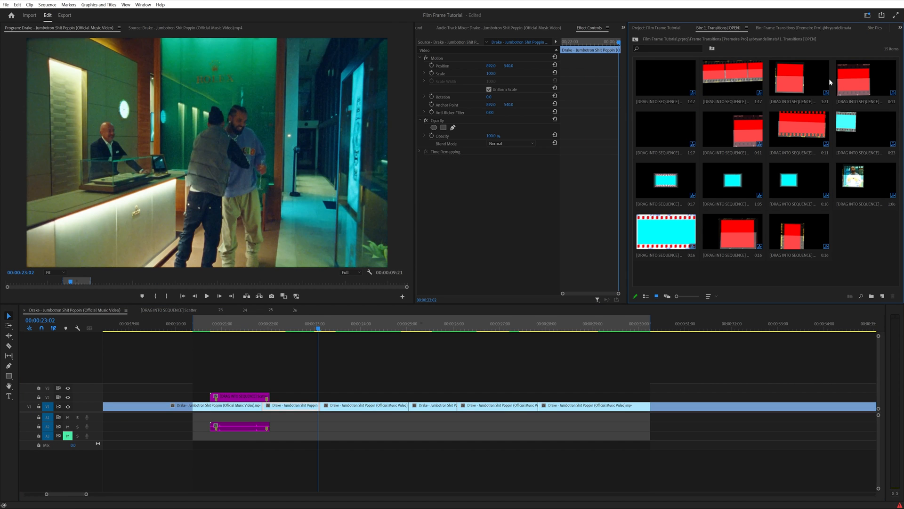
left_click_drag(866, 77, 312, 397)
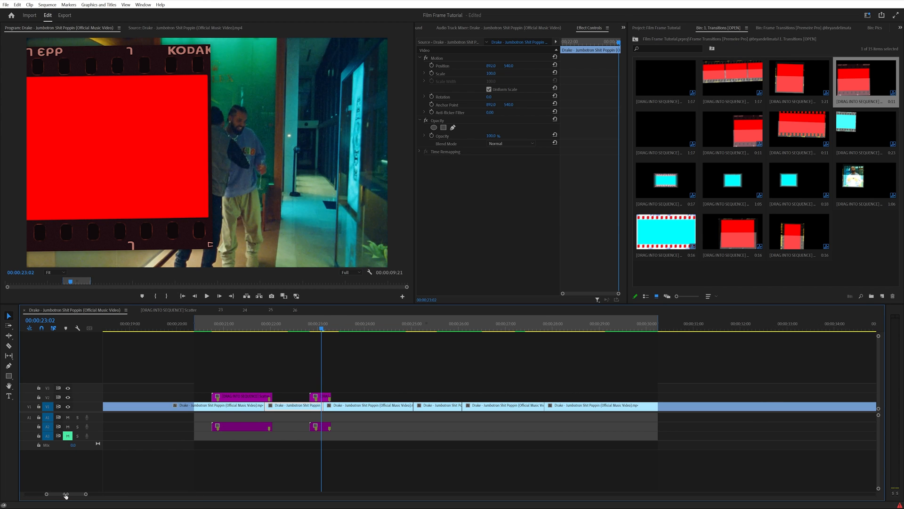
key("=")
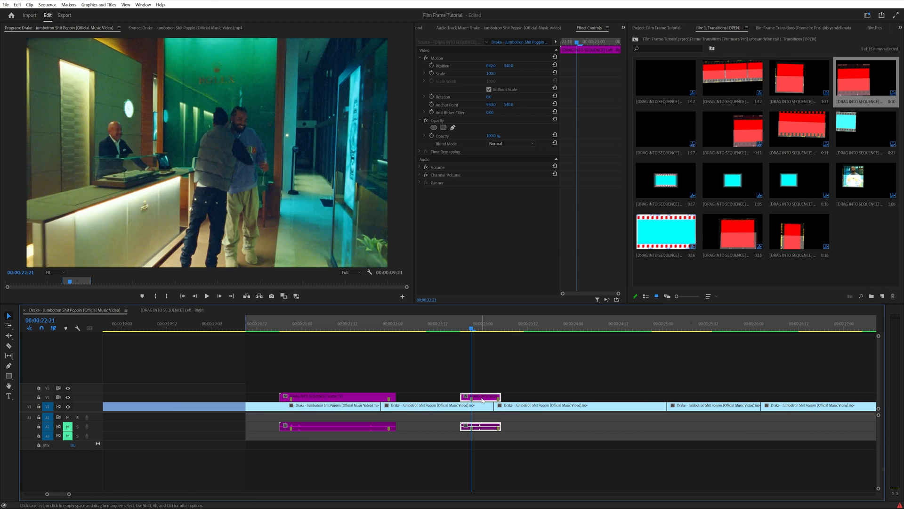
Open the Left - Right transition and the nested footage sequence inside it.
double_click(482, 399)
mouse_move(158, 326)
left_mouse_down()
mouse_move(175, 331)
mouse_move(146, 334)
left_mouse_up()
double_click(151, 407)
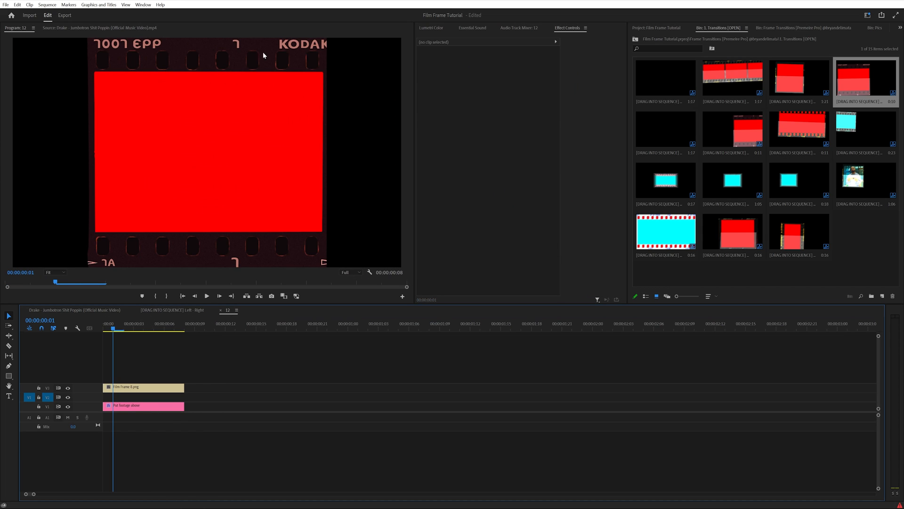
Delete the Film Frame 8.png clip above the footage placeholder and open the 2. Film Frames bin.
left_click(120, 392)
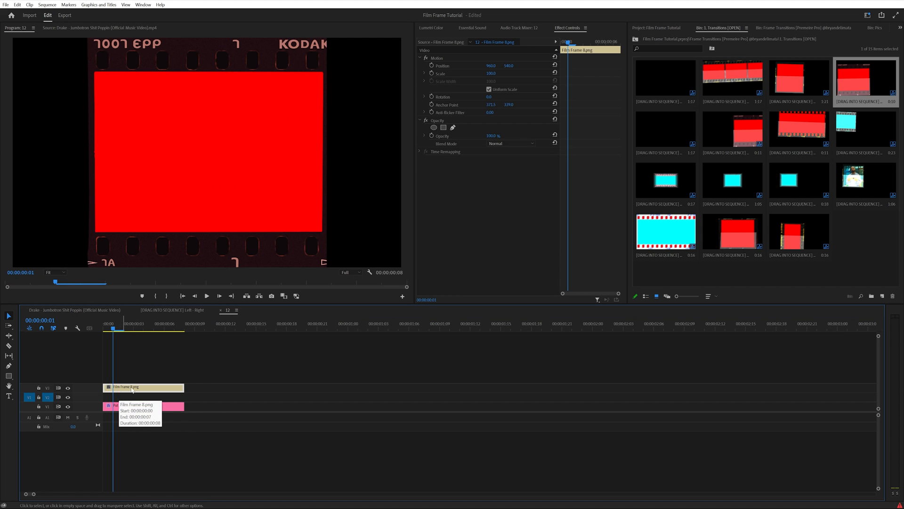
key("Delete")
left_click(788, 29)
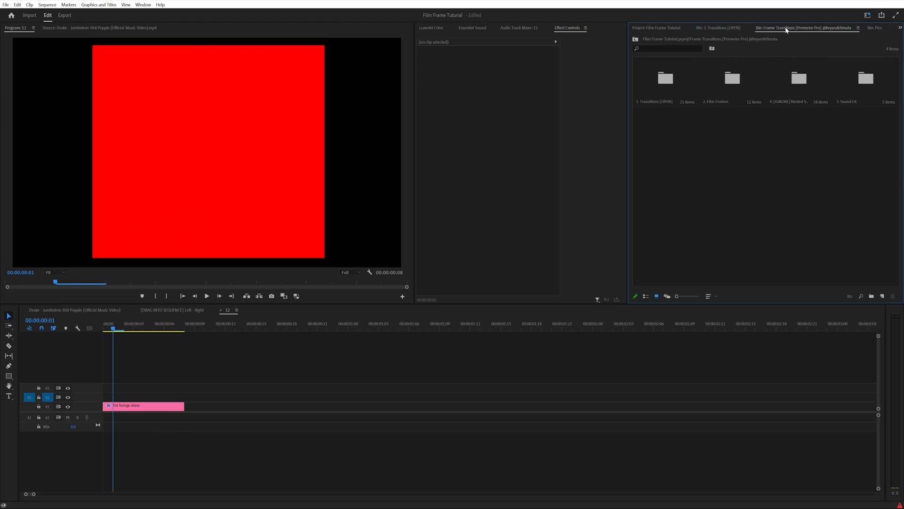
double_click(732, 80)
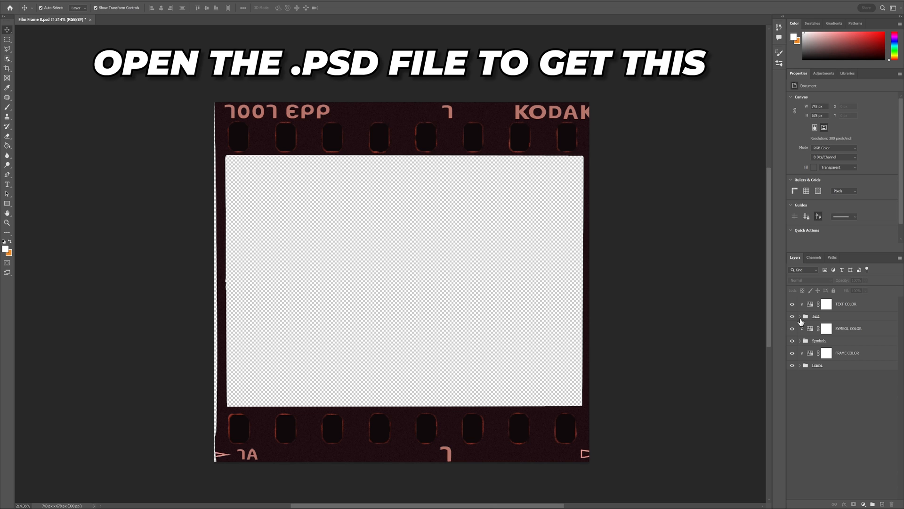
In Photoshop, shift the hue of Film Frame 8.psd's text, symbol and frame colour adjustments to purple, setting the frame's hue to -50.
left_click(844, 305)
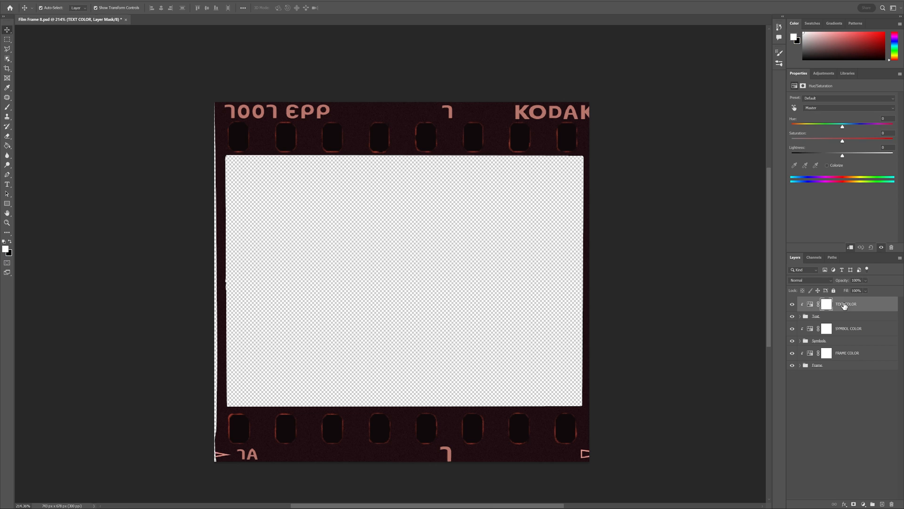
left_click_drag(845, 129, 818, 130)
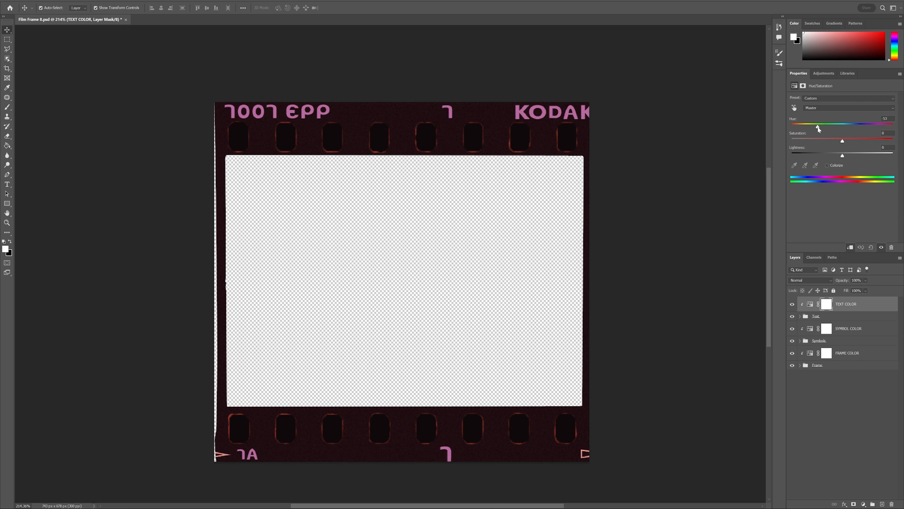
left_click(866, 329)
left_click_drag(843, 128, 819, 128)
left_click(844, 353)
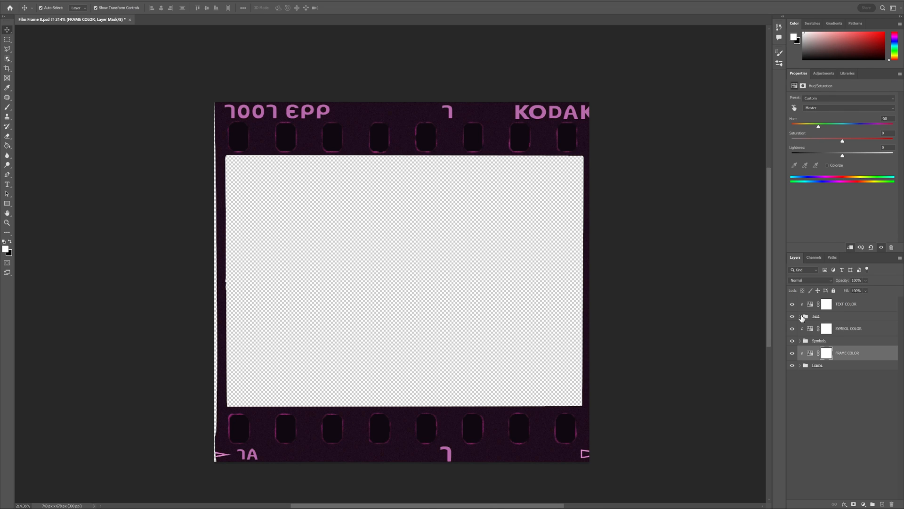
Expand the Text group and replace the KODAK lettering on the film frame with the creator's first name.
left_click(800, 316)
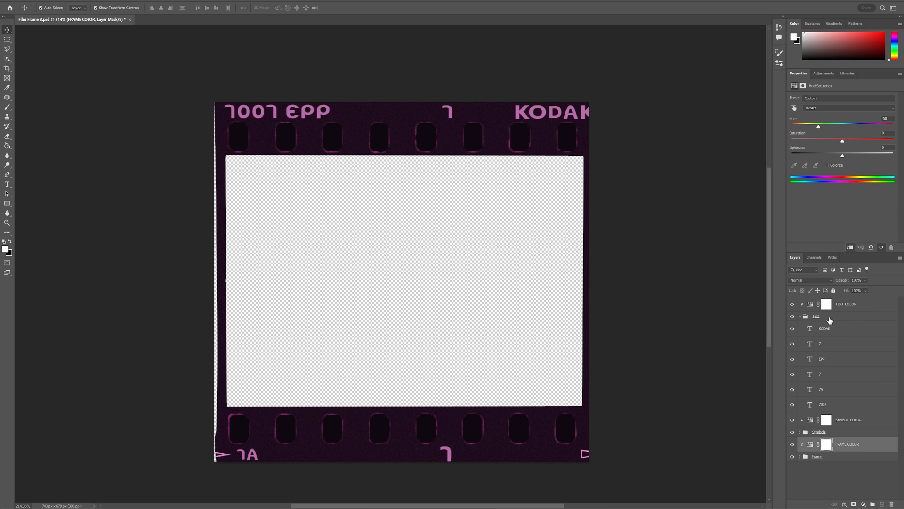
double_click(553, 118)
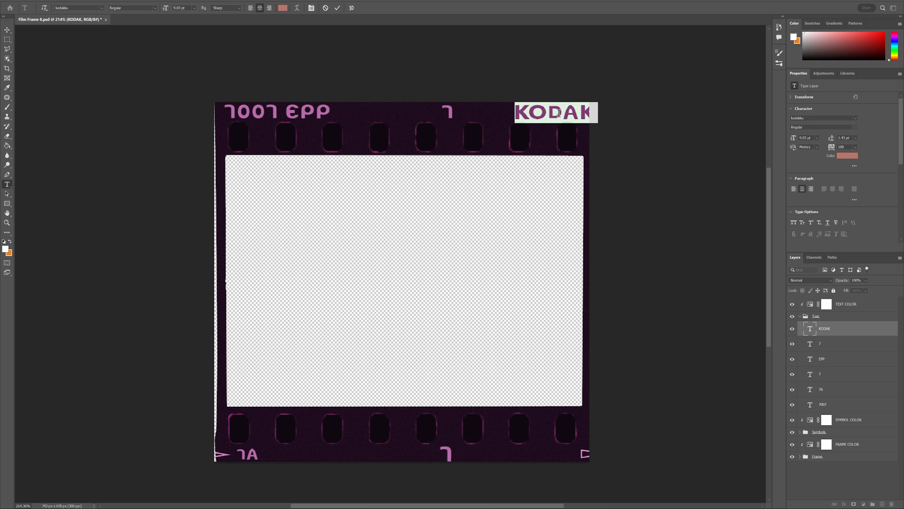
type("BRYAN")
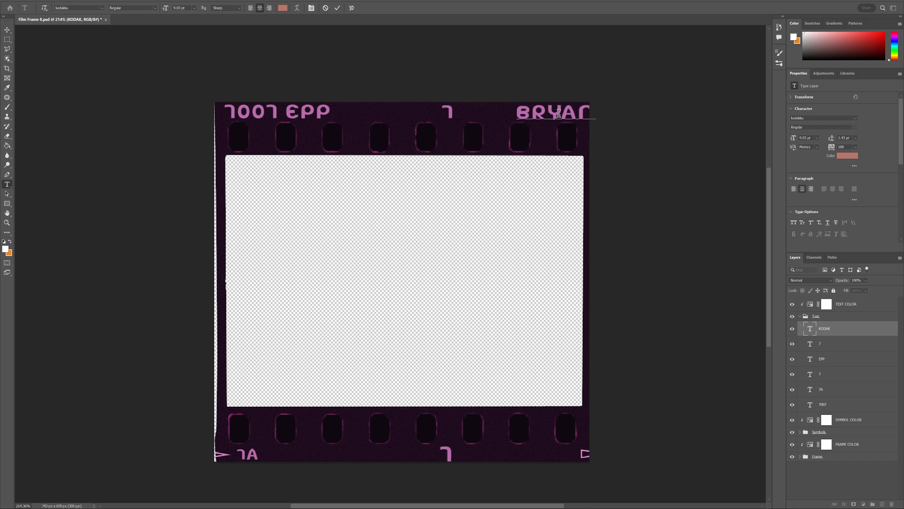
key("ctrl+Return")
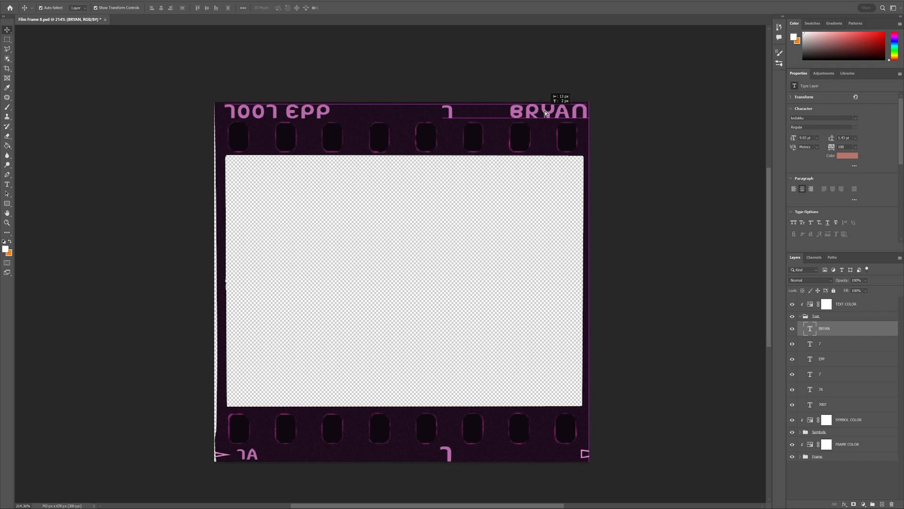
Save a copy of the recoloured frame as a PNG file named Film Frame 8 PURPLE.
key("alt+ctrl+s")
left_click(264, 295)
left_click(264, 404)
left_click(256, 285)
double_click(254, 285)
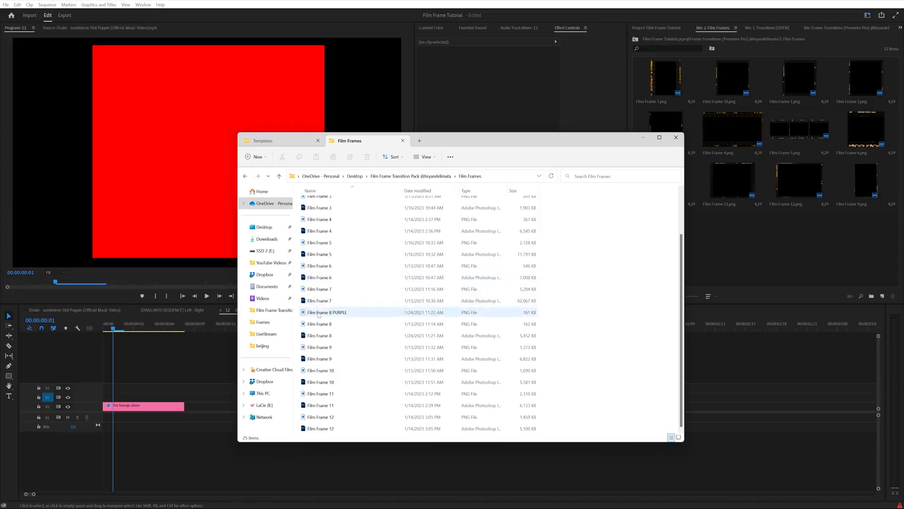
Import Film Frame 8 PURPLE.png into Premiere Pro's Film Frames bin, then place it on V3 above the placeholder, scaled to the frame size.
left_click_drag(330, 312, 739, 252)
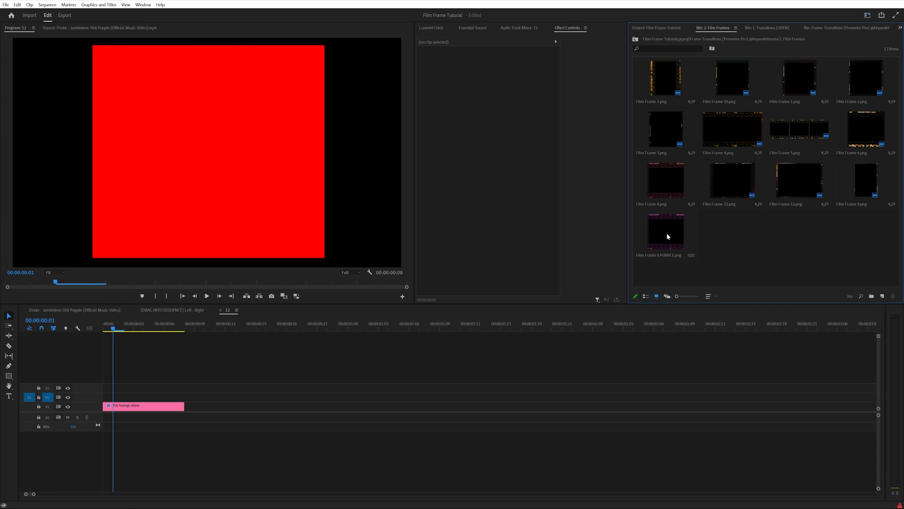
left_click_drag(666, 229, 184, 387)
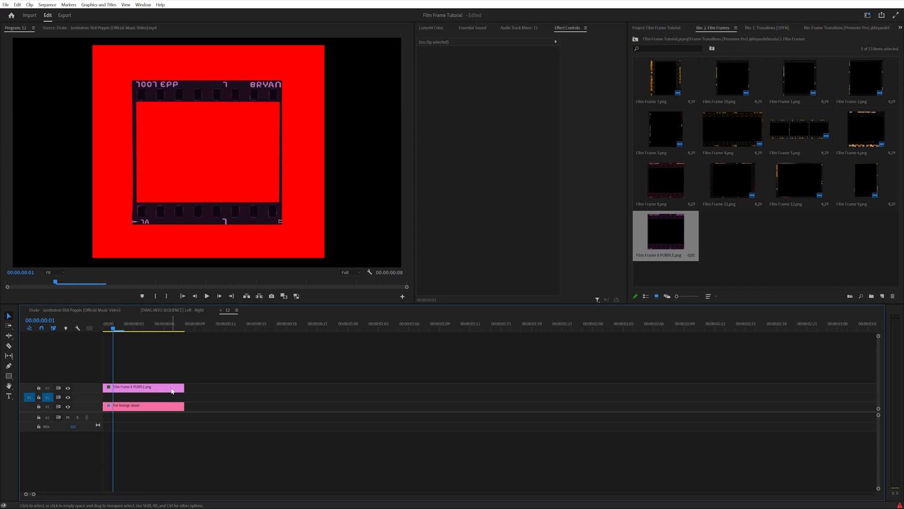
right_click(163, 387)
left_click(197, 298)
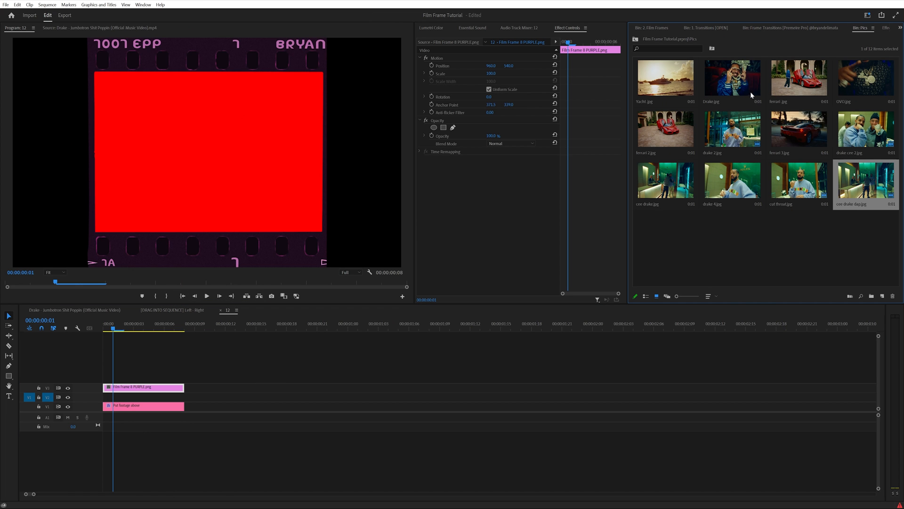
Place Yacht.jpg on V2 beneath the purple frame and scrub through the Left - Right transition in the main sequence.
left_click_drag(669, 81, 193, 396)
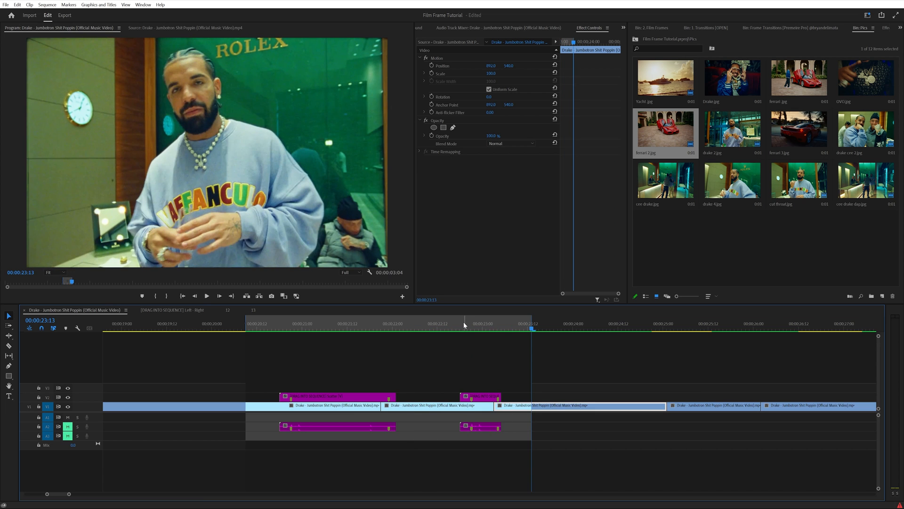
left_click_drag(451, 321, 493, 331)
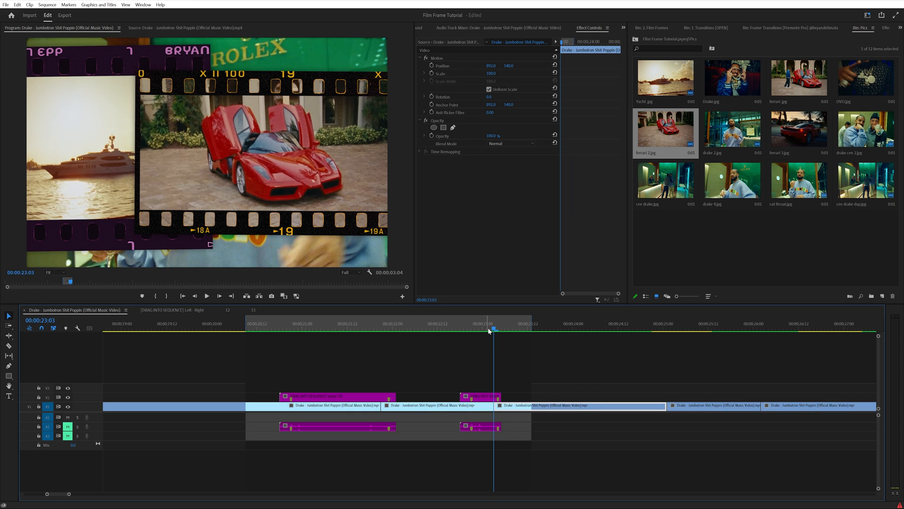
Open the Left - Right sequence and the Sound FX bin, and select the Camera Snap.wav clip on the first audio track.
double_click(489, 396)
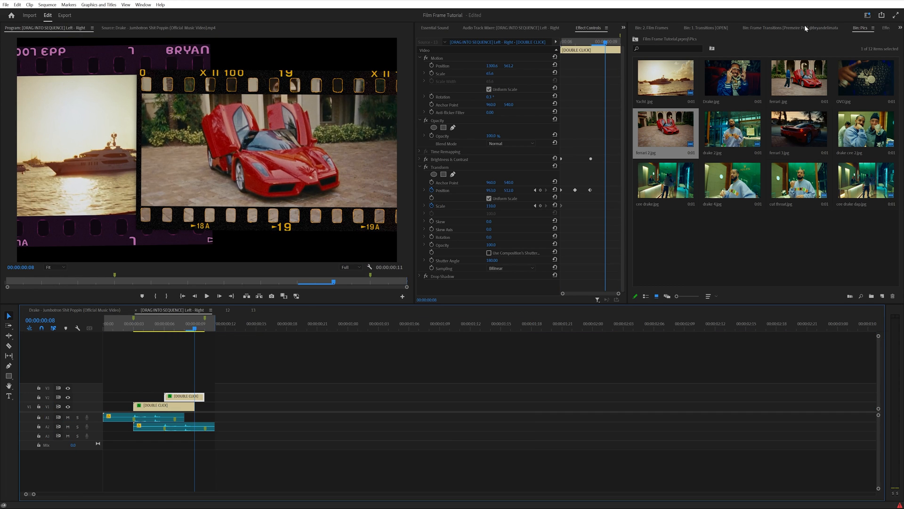
left_click(765, 28)
double_click(865, 81)
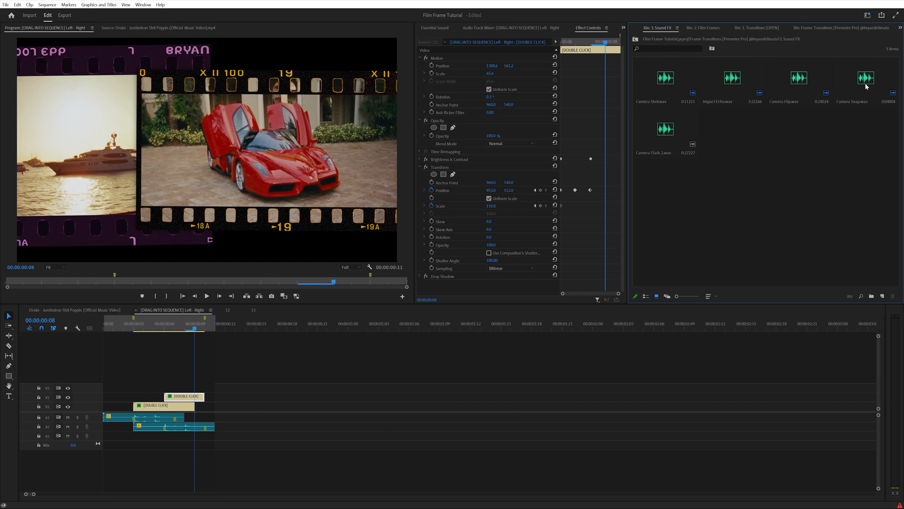
left_click(148, 417)
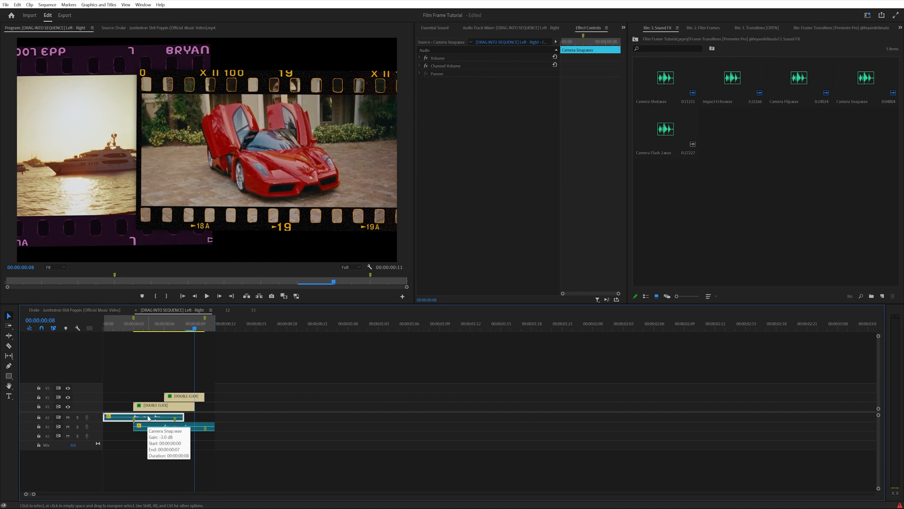